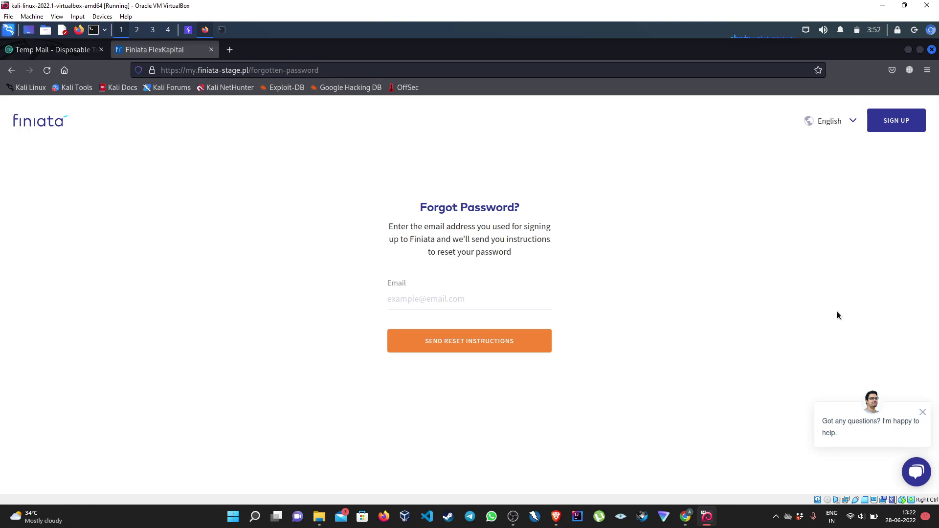
Paste the temporary e-mail, turn Burp interception on, and submit the reset form
{"action": "left_click", "coordinate": [444, 301]}
{"action": "key", "text": "ctrl+v"}
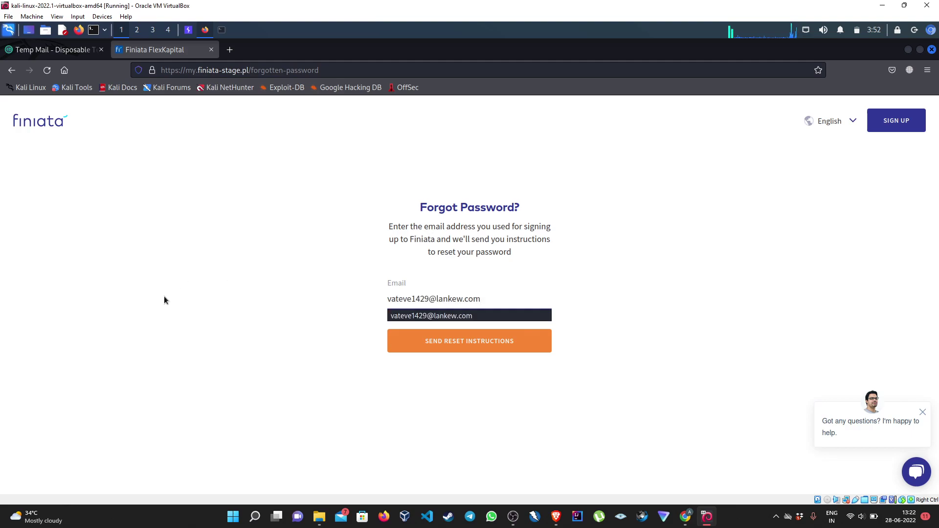
{"action": "left_click", "coordinate": [259, 316]}
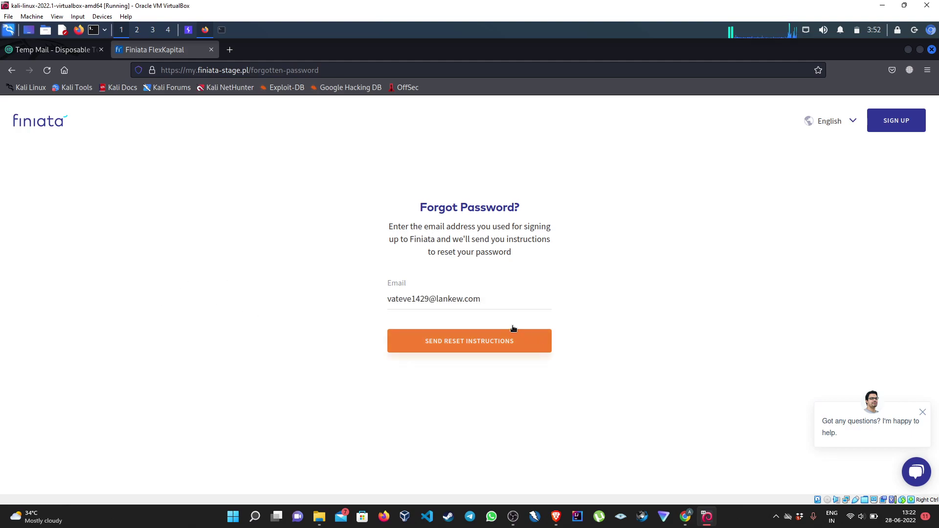
{"action": "left_click", "coordinate": [190, 30]}
{"action": "left_click", "coordinate": [388, 120]}
{"action": "left_click", "coordinate": [192, 268]}
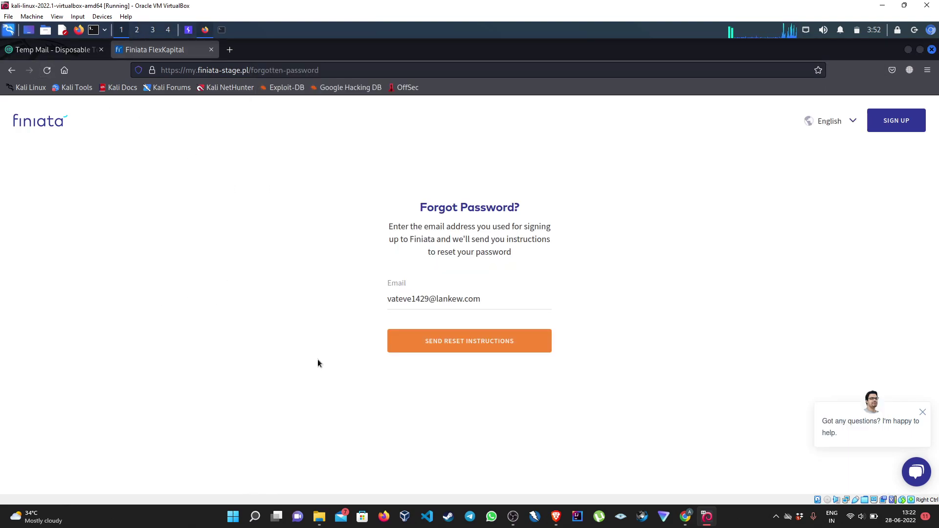
{"action": "left_click", "coordinate": [506, 342]}
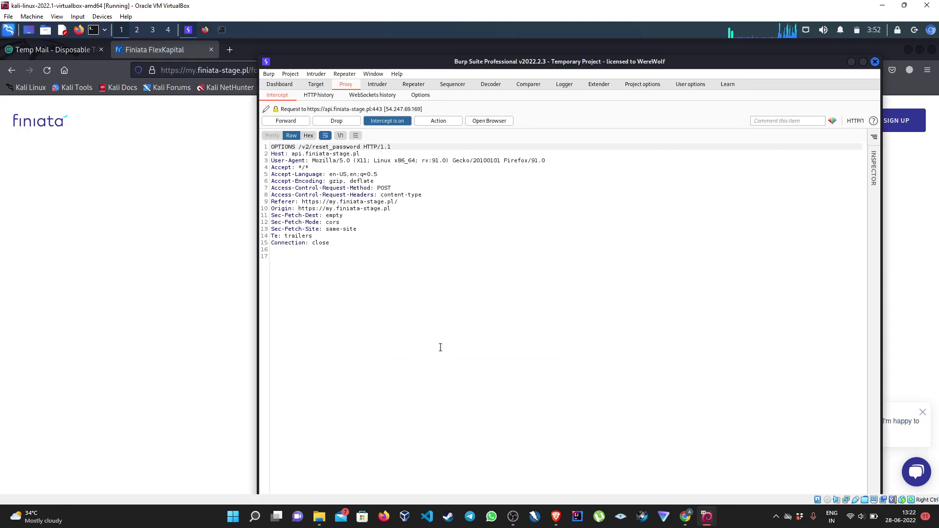
Forward the OPTIONS and tracking requests, then intercept the reset_password request's response
{"action": "left_click", "coordinate": [286, 120]}
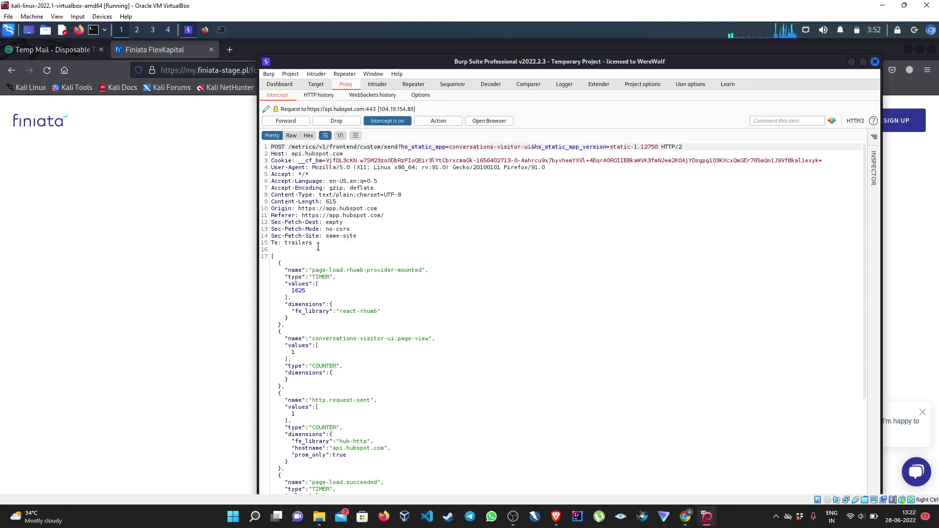
{"action": "left_click", "coordinate": [286, 120]}
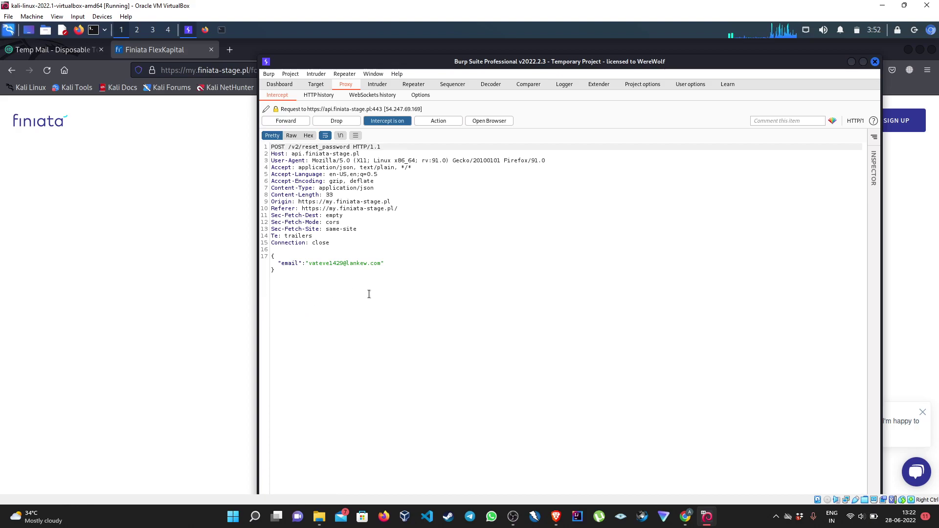
{"action": "mouse_move", "coordinate": [389, 265]}
{"action": "left_mouse_down"}
{"action": "mouse_move", "coordinate": [270, 174]}
{"action": "mouse_move", "coordinate": [247, 140]}
{"action": "left_mouse_up"}
{"action": "left_click", "coordinate": [390, 325]}
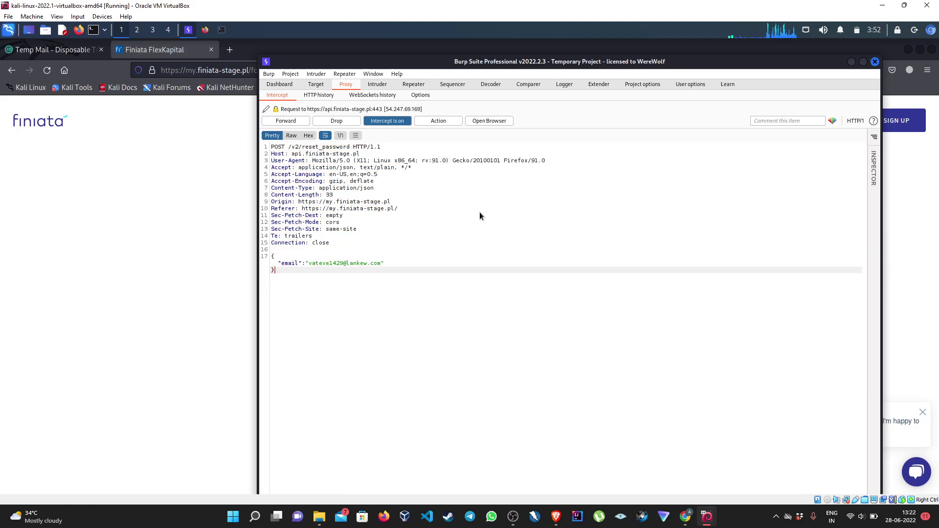
{"action": "right_click", "coordinate": [480, 208]}
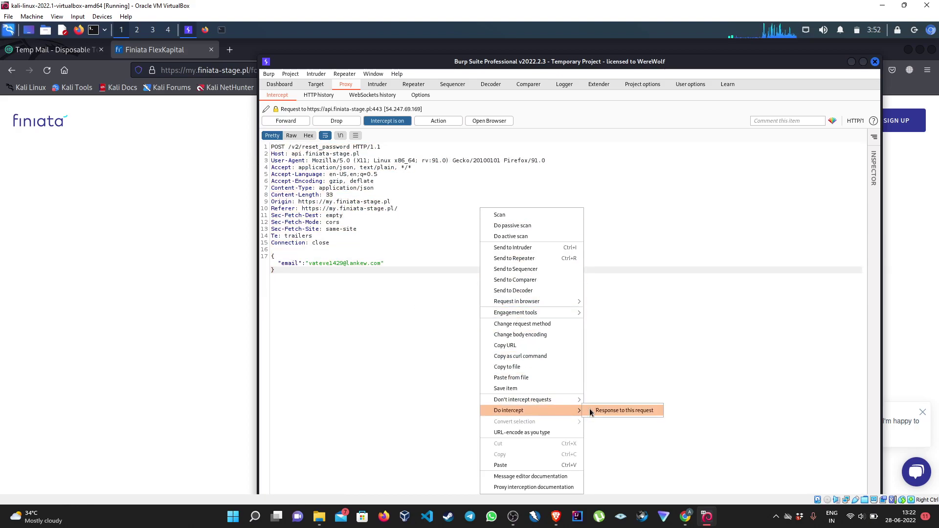
{"action": "left_click", "coordinate": [610, 411]}
{"action": "left_click", "coordinate": [288, 124]}
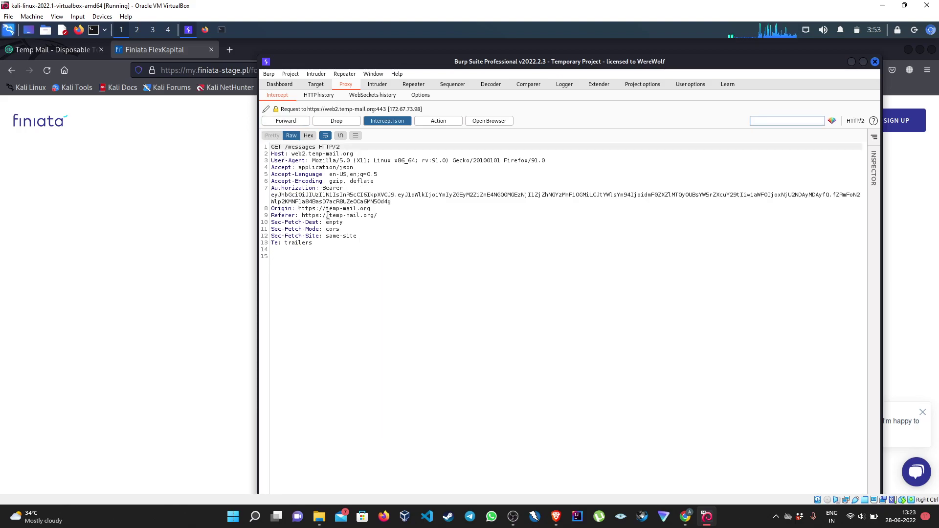
{"action": "left_click", "coordinate": [285, 120]}
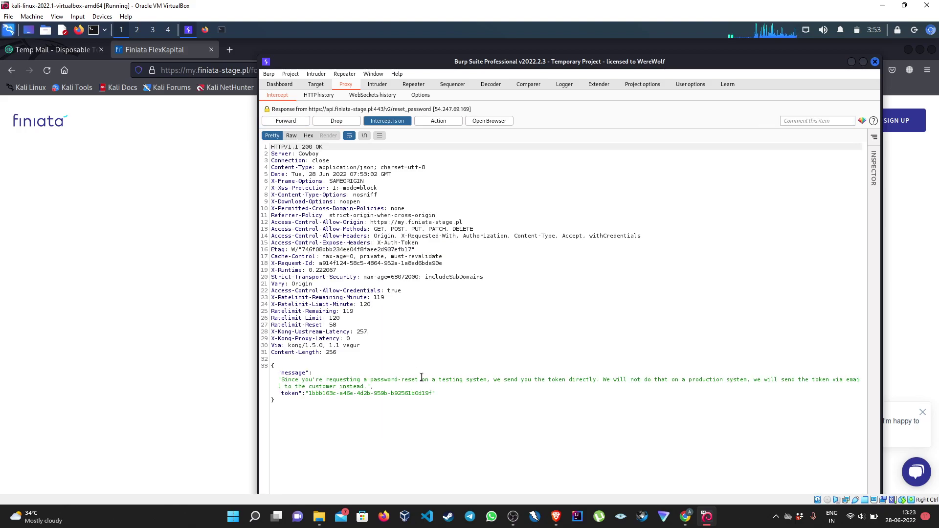
Select the exposed reset token value in the intercepted response
{"action": "left_click_drag", "start_coordinate": [442, 394], "coordinate": [273, 397]}
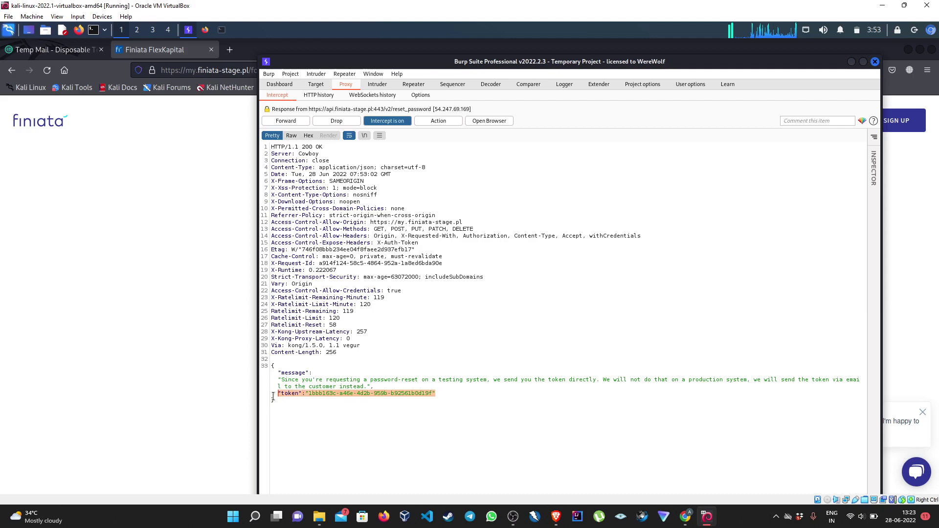
{"action": "left_click", "coordinate": [330, 410]}
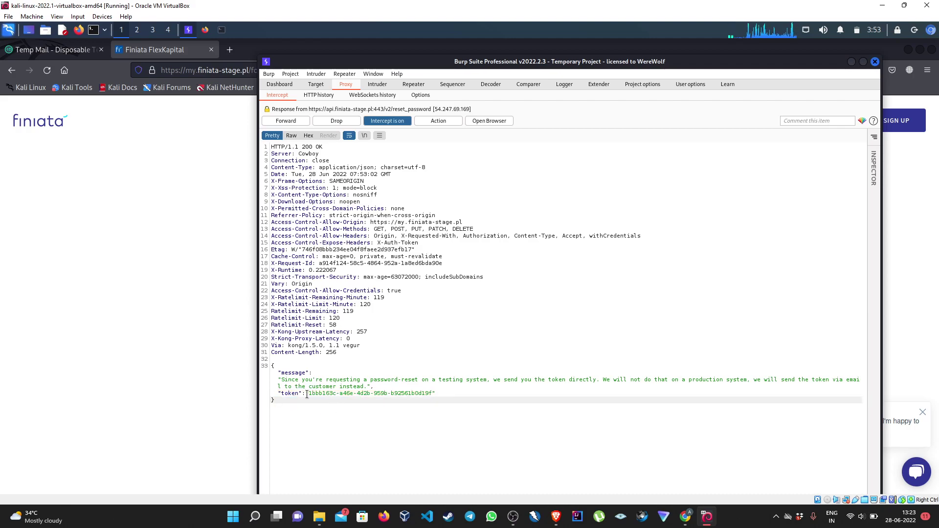
{"action": "left_click_drag", "start_coordinate": [309, 394], "coordinate": [437, 393]}
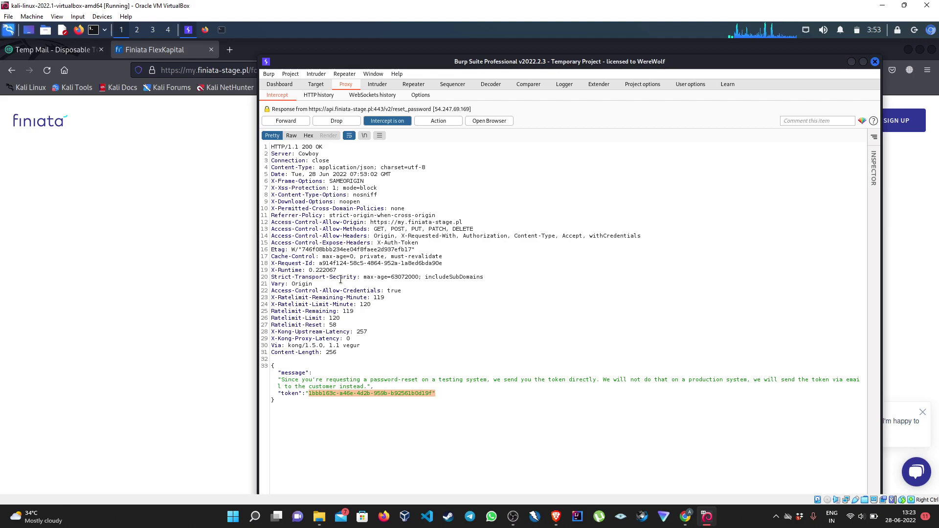
Turn interception off and view the Finiata page in Firefox
{"action": "left_click", "coordinate": [388, 121]}
{"action": "left_click", "coordinate": [157, 247]}
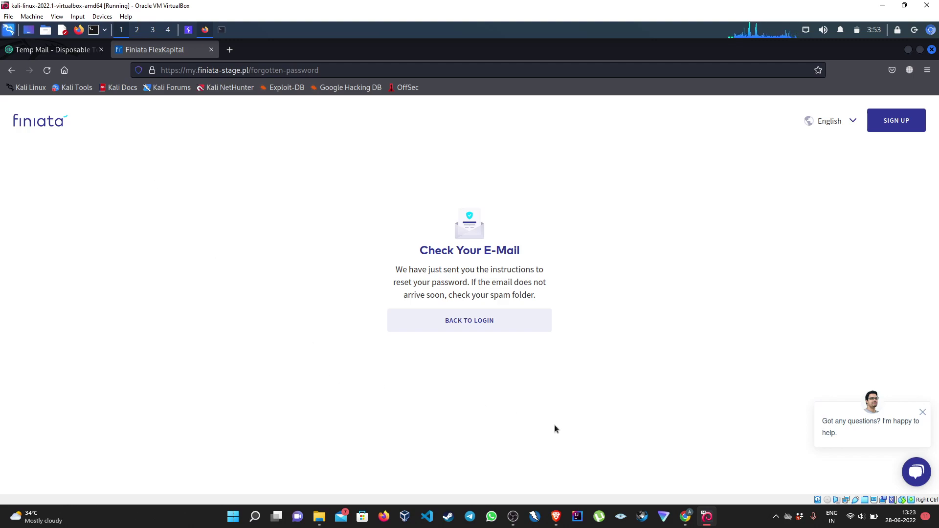
{"action": "left_click", "coordinate": [513, 516]}
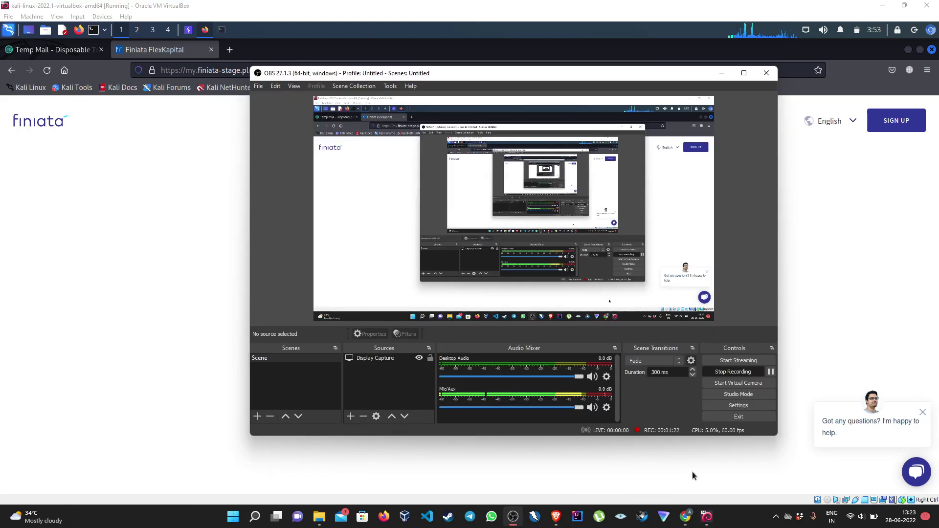